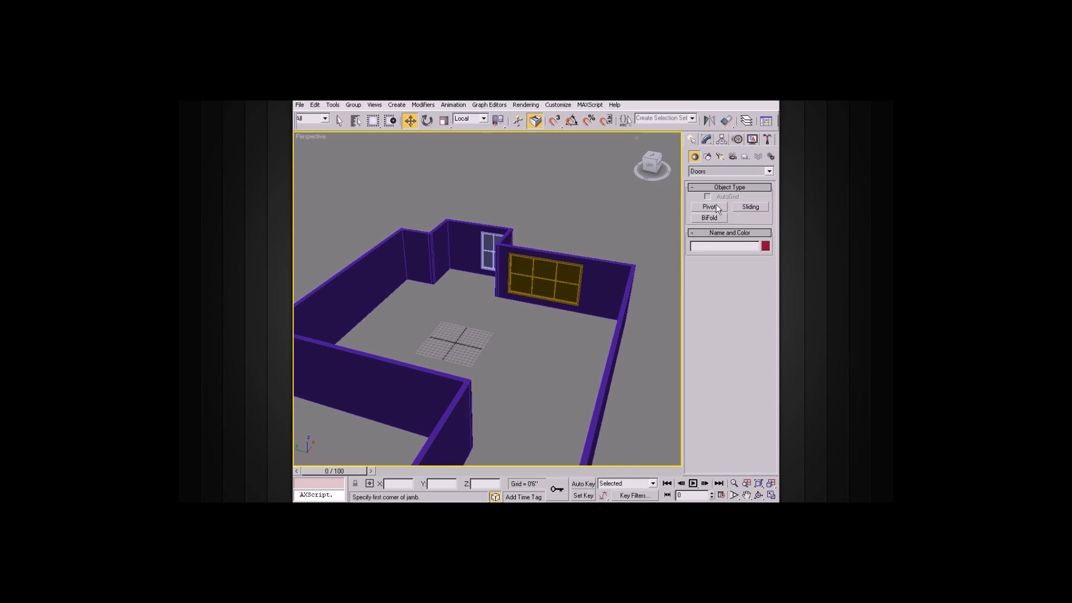
Draw a pivot door in the short wall section beside the window, about 2'9" wide, 5" deep and 6'8" high
middle_click_drag(548, 212, 554, 215, "alt")
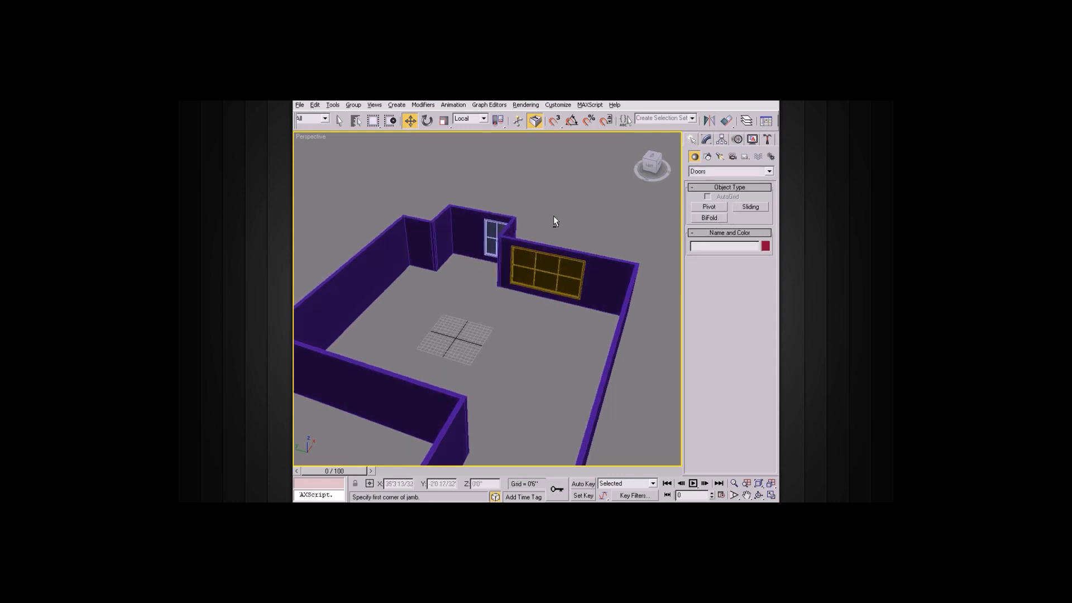
key("alt+w")
right_click(416, 185)
key("alt+w")
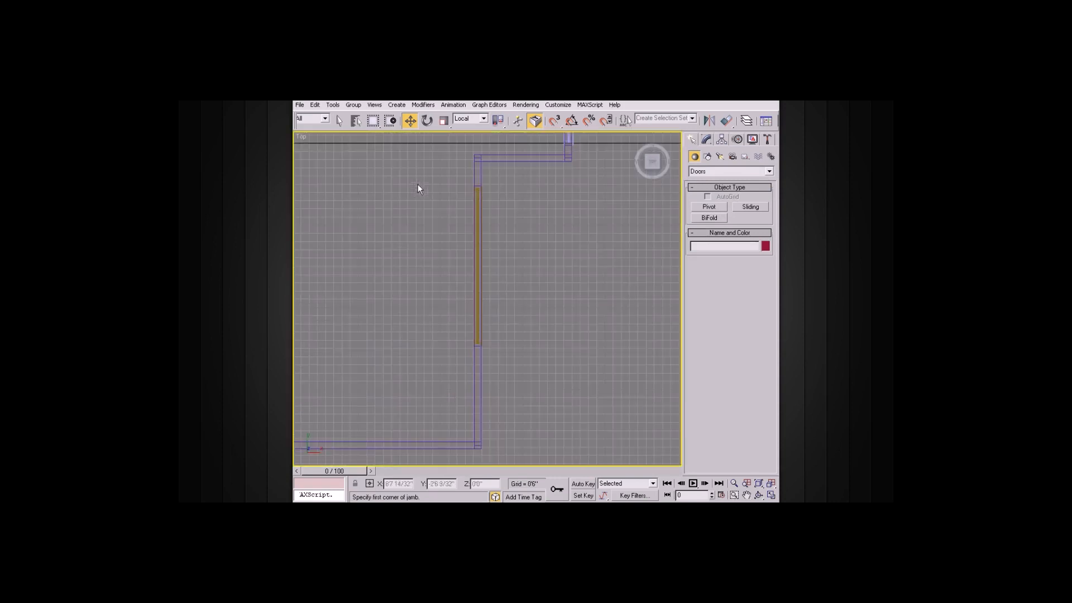
middle_click_drag(523, 182, 578, 273)
scroll(575, 271, "up", 2)
left_click(709, 207)
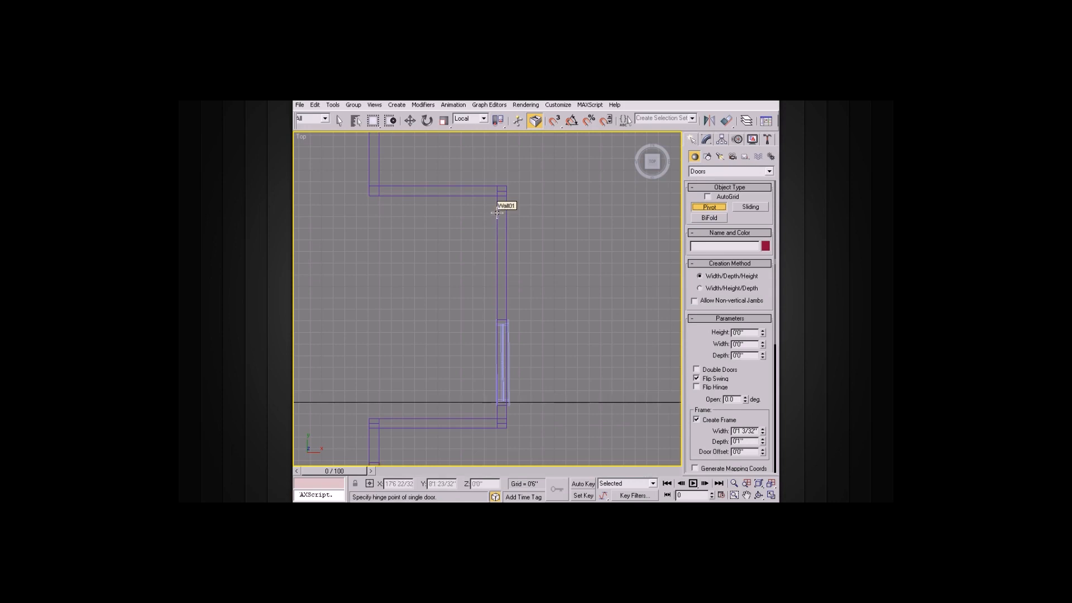
left_click_drag(496, 211, 497, 274)
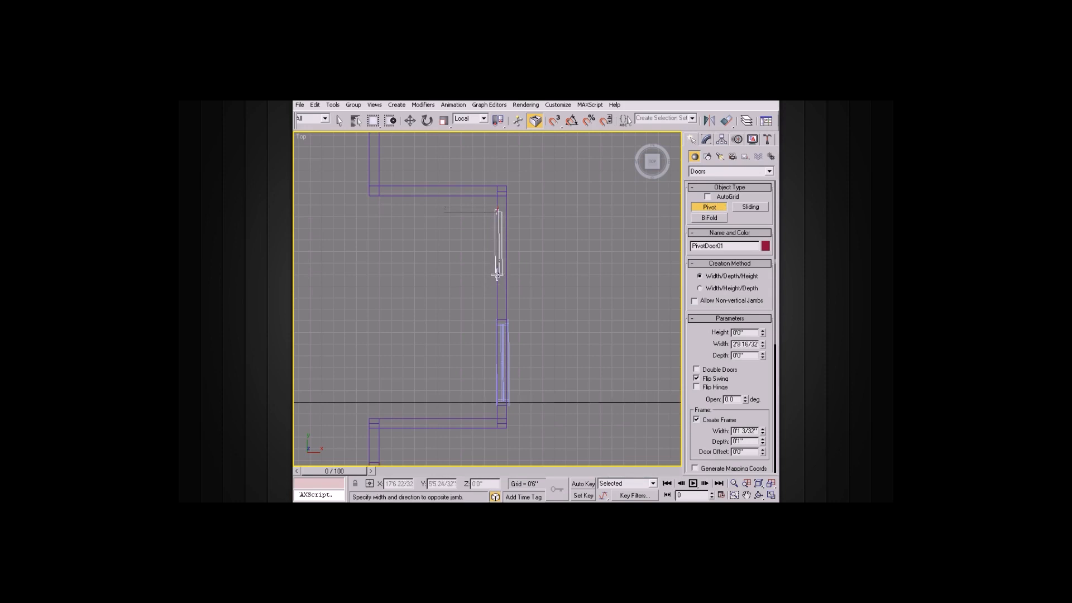
left_click_drag(497, 274, 495, 276)
left_click_drag(496, 276, 496, 276)
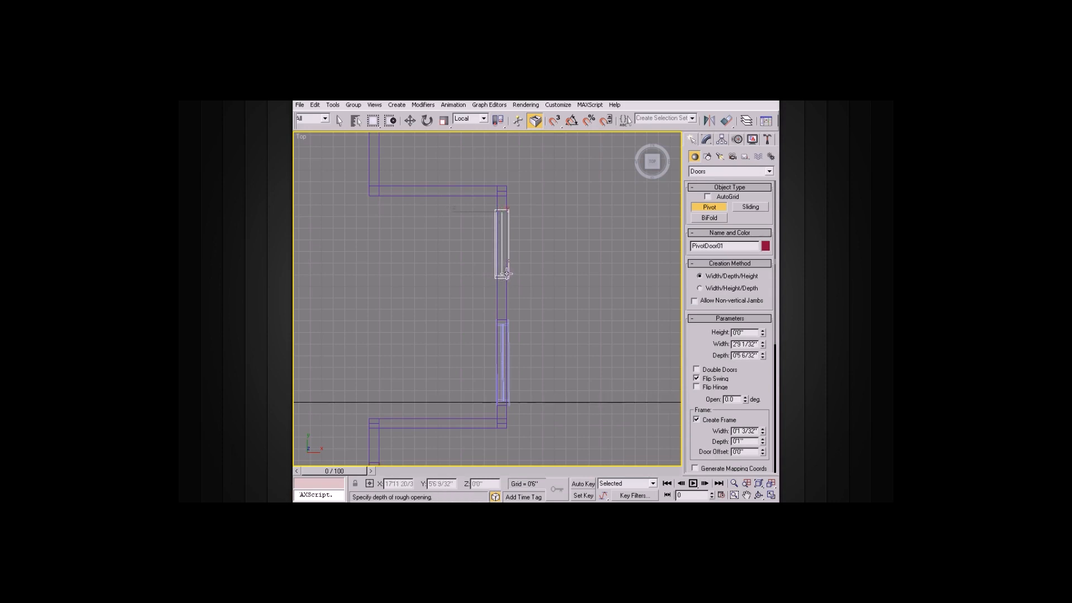
left_click(506, 273)
left_click(540, 182)
key("w")
Bring the new pivot door up close in perspective and try out its opening angle
key("alt+w")
right_click(581, 316)
key("alt+w")
key("z")
middle_click_drag(562, 314, 591, 281, "alt")
scroll(554, 297, "up", 3)
middle_click_drag(550, 242, 594, 278, "alt")
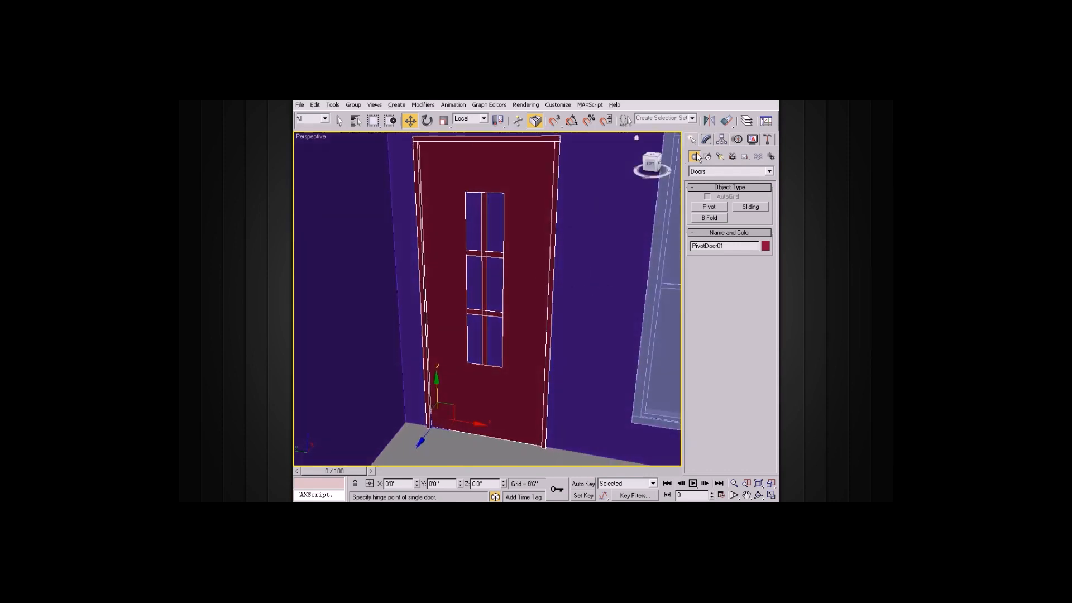
left_click(706, 139)
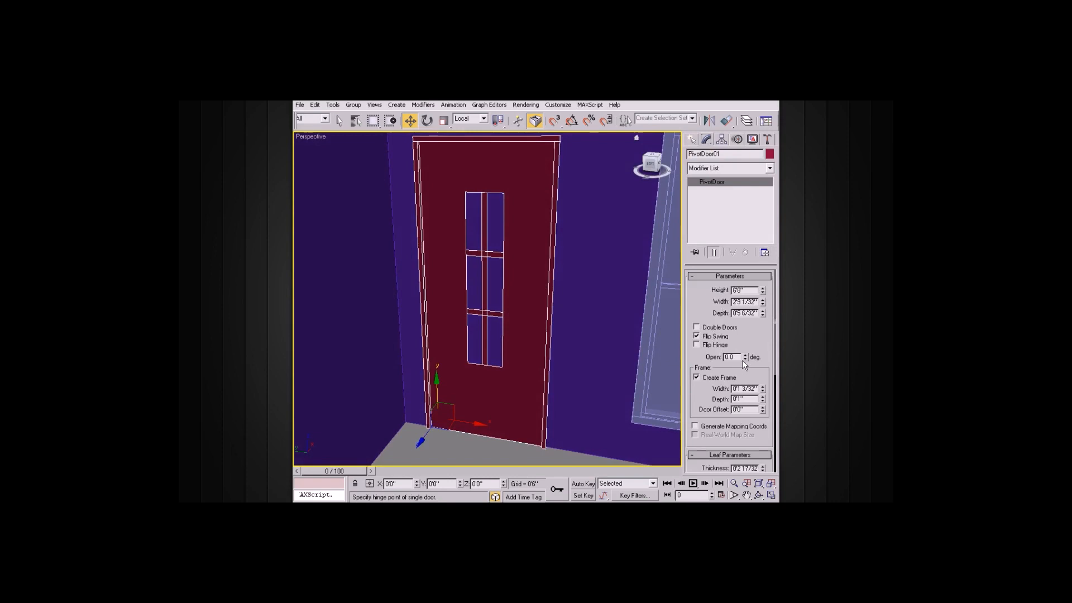
mouse_move(745, 357)
left_mouse_down()
mouse_move(740, 318)
mouse_move(738, 337)
left_mouse_up()
right_click(738, 337)
middle_click_drag(636, 287, 568, 274, "alt")
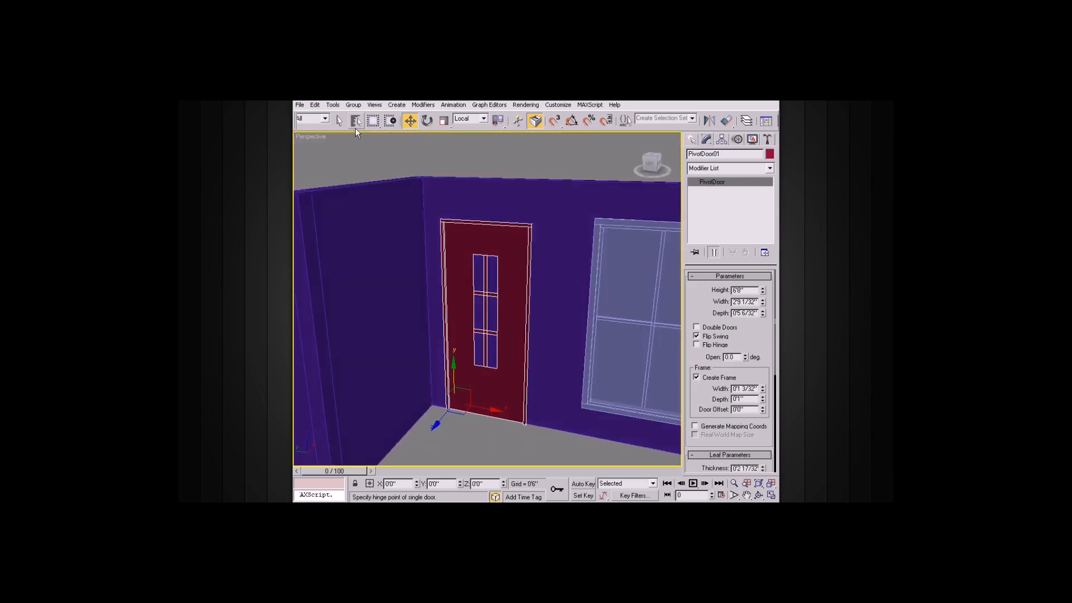
Link the pivot door to the wall as its parent with Select and Link
left_click_drag(325, 128, 424, 130)
left_click(341, 122)
left_click_drag(466, 226, 541, 207)
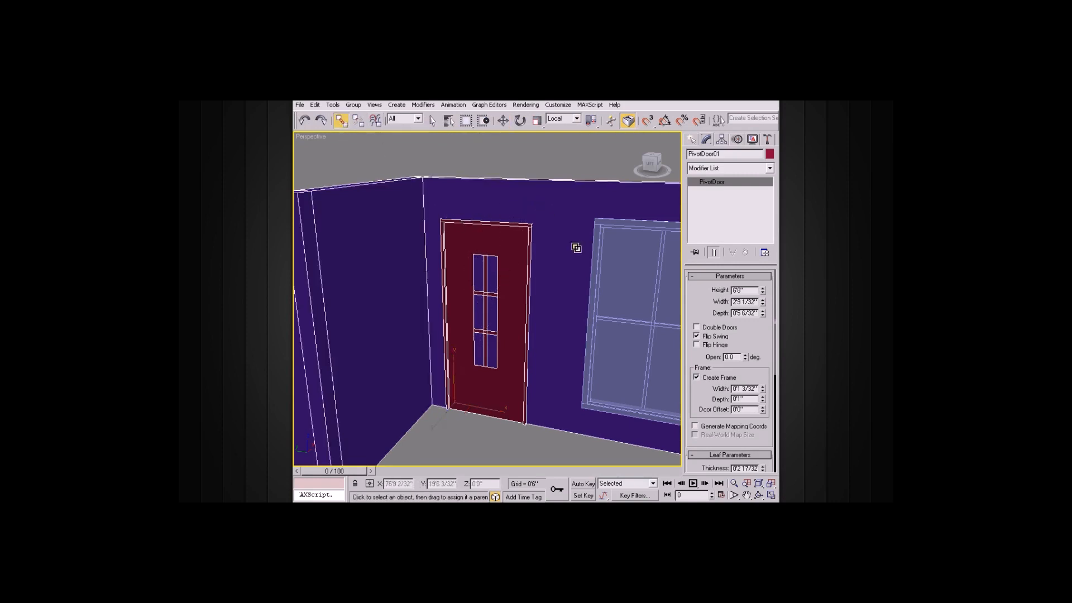
Test the linked door's Open angle and return it to 0 degrees
middle_click_drag(561, 339, 558, 330, "alt")
scroll(558, 329, "up", 5)
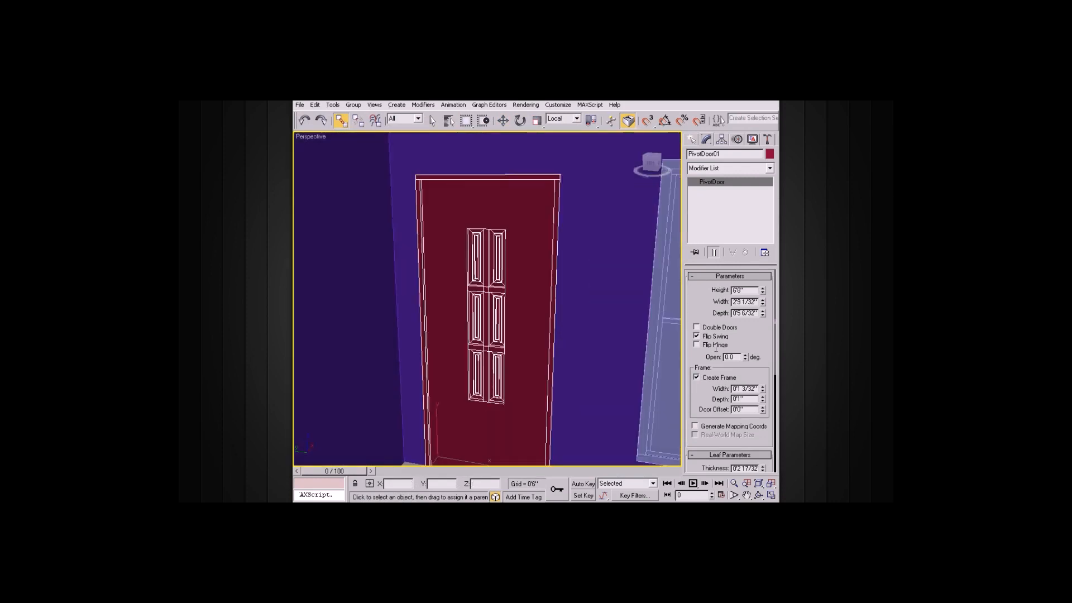
left_click_drag(745, 357, 541, 304)
middle_click_drag(541, 303, 563, 324, "alt")
left_click_drag(744, 364, 743, 422)
middle_click_drag(550, 299, 578, 279, "alt")
Reduce the door frame's width to 27/32" and its depth to 20/32"
scroll(720, 332, "down", 2)
mouse_move(697, 285)
left_mouse_down()
mouse_move(702, 305)
mouse_move(699, 272)
left_mouse_up()
scroll(702, 315, "down", 1)
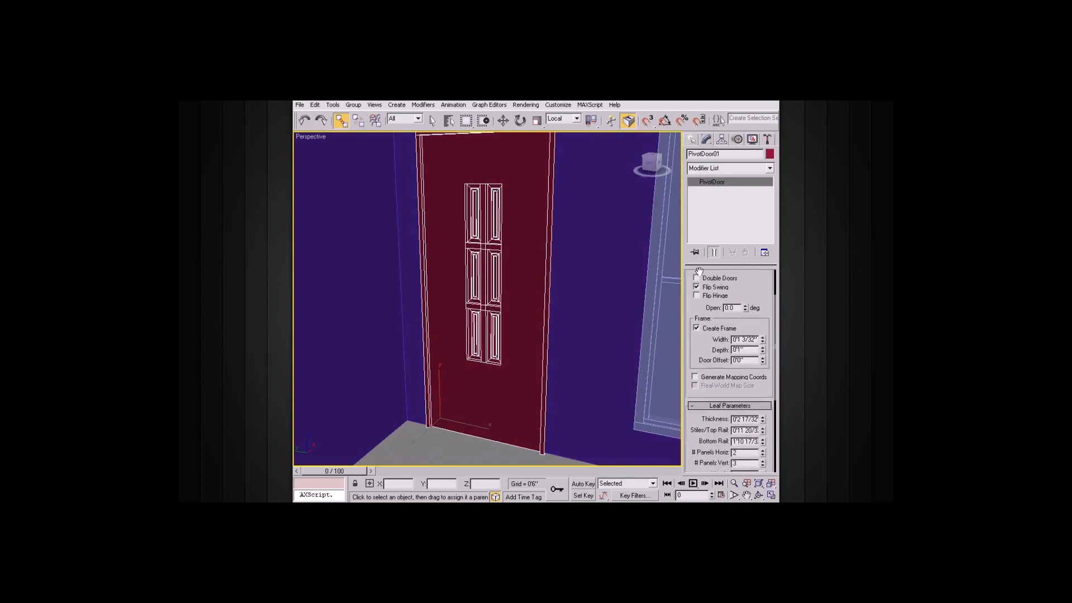
left_click_drag(763, 342, 760, 346)
middle_click_drag(548, 296, 547, 342, "alt")
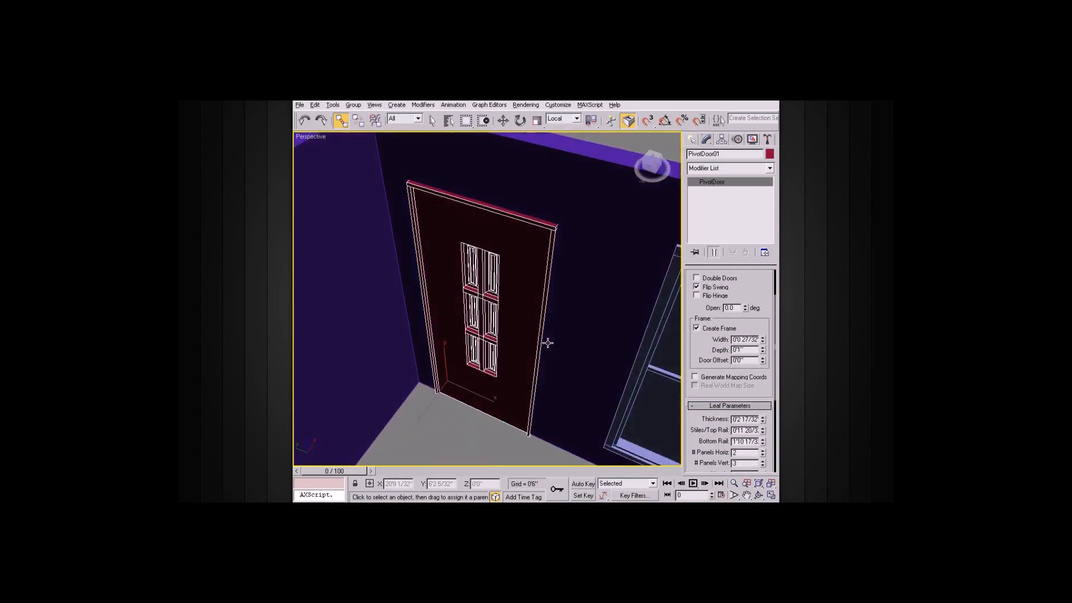
left_click_drag(763, 350, 761, 367)
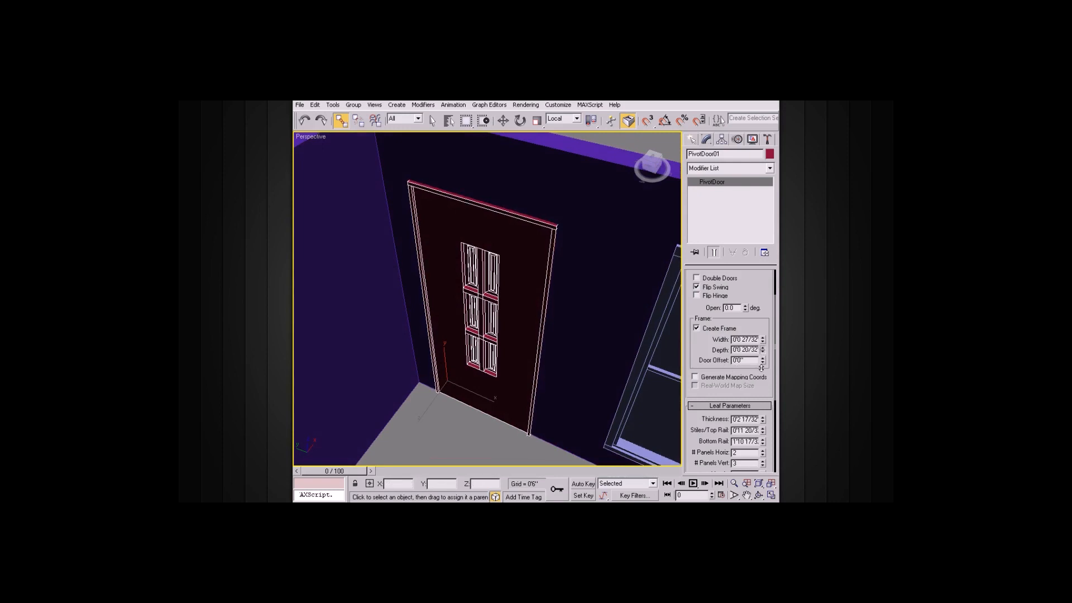
middle_click_drag(547, 319, 560, 287, "alt")
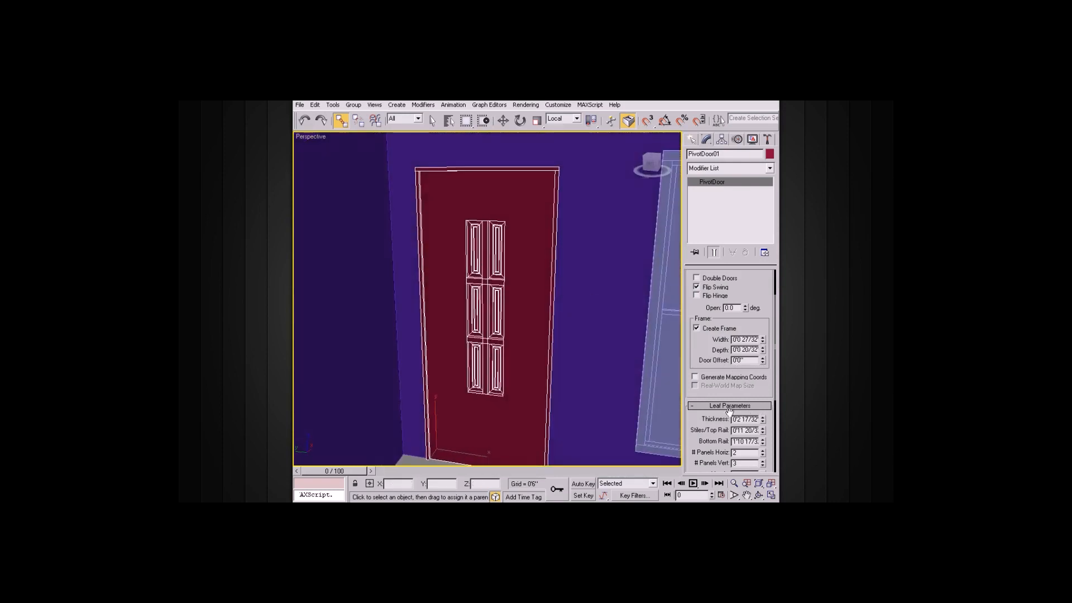
Set the door leaf's thickness to 1 25/32", the stiles/top rail to 5 18/32" and the bottom rail to 7 13/32"
left_click_drag(708, 394, 708, 306)
left_click_drag(763, 333, 761, 357)
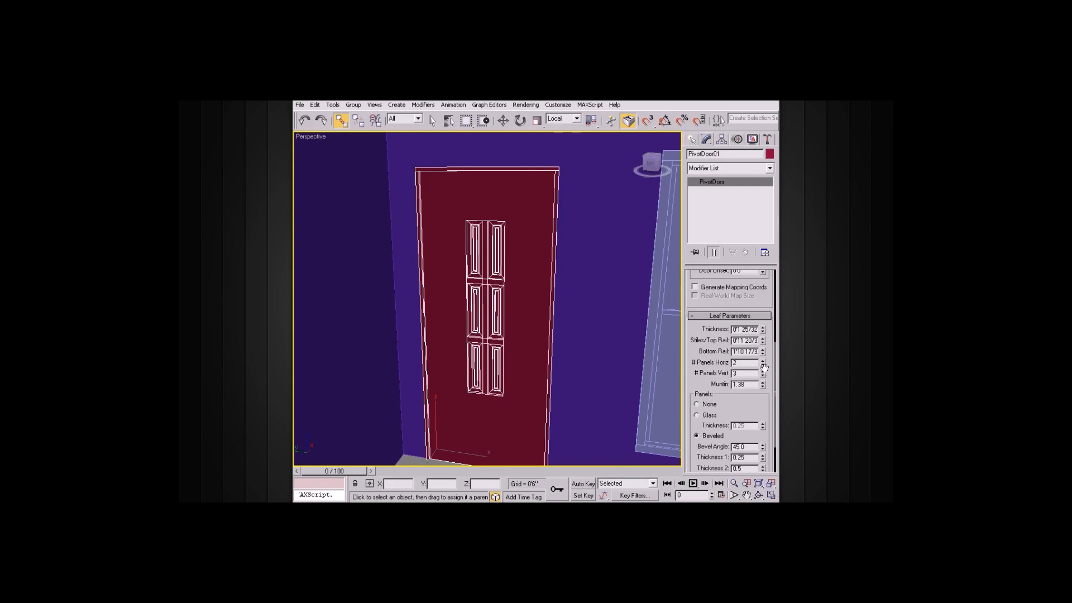
left_click_drag(764, 339, 763, 381)
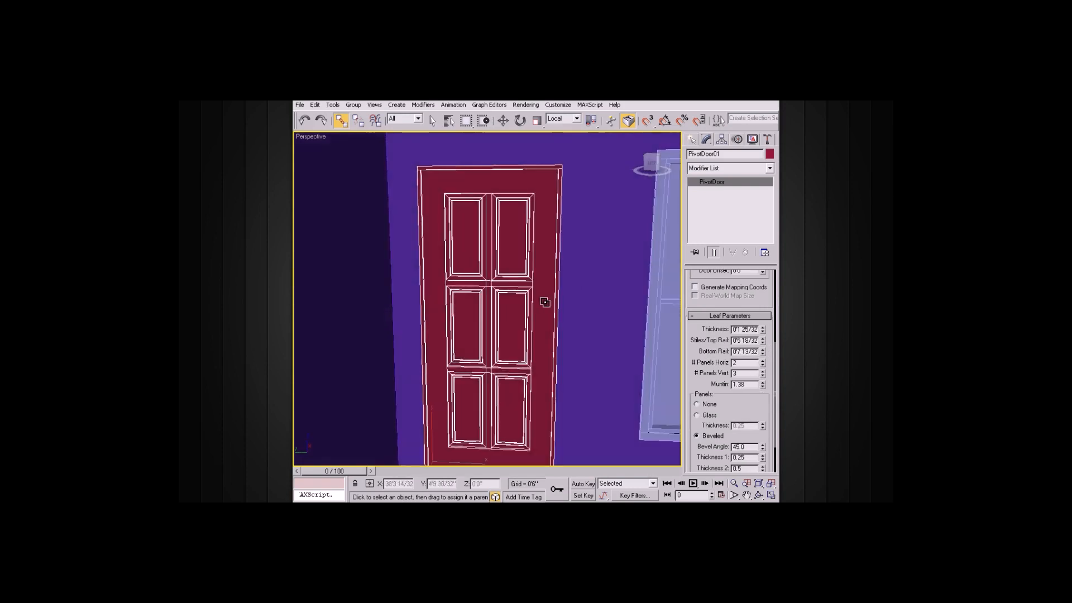
middle_click_drag(565, 319, 573, 328, "alt")
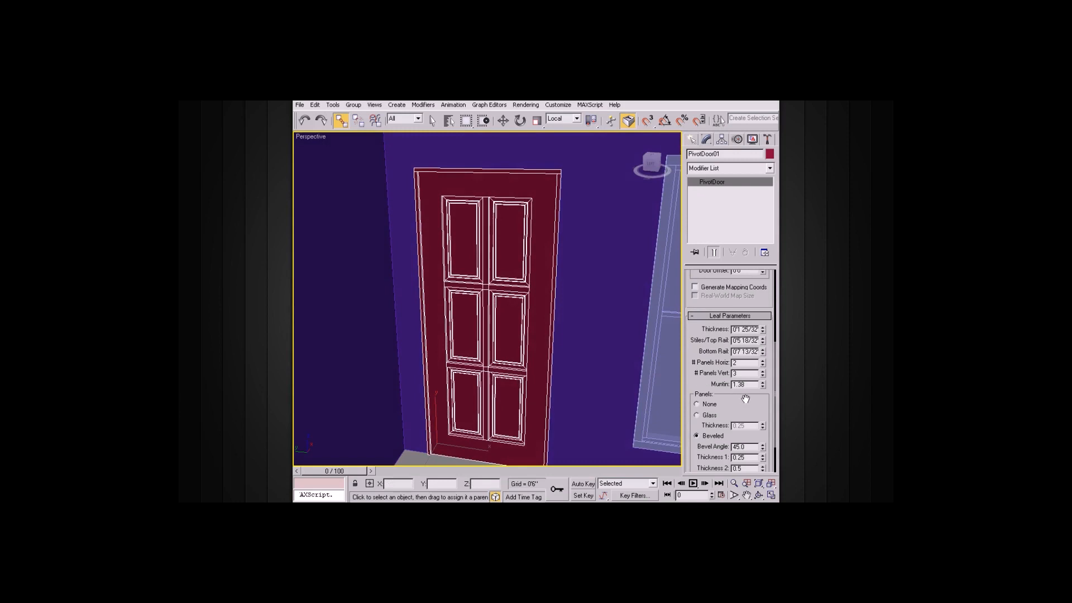
Change the door's panel type to Glass, briefly comparing it with None
scroll(734, 414, "down", 3)
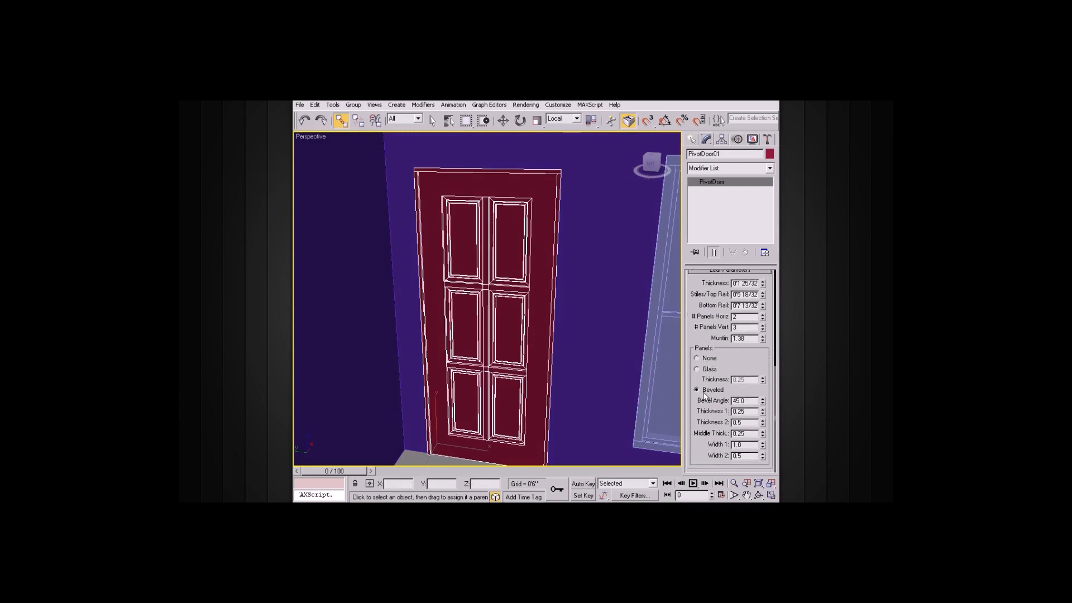
mouse_move(535, 343)
middle_mouse_down("alt")
mouse_move(529, 354)
mouse_move(548, 354)
mouse_move(531, 342)
mouse_move(555, 345)
mouse_move(538, 346)
middle_mouse_up("alt")
left_click(696, 369)
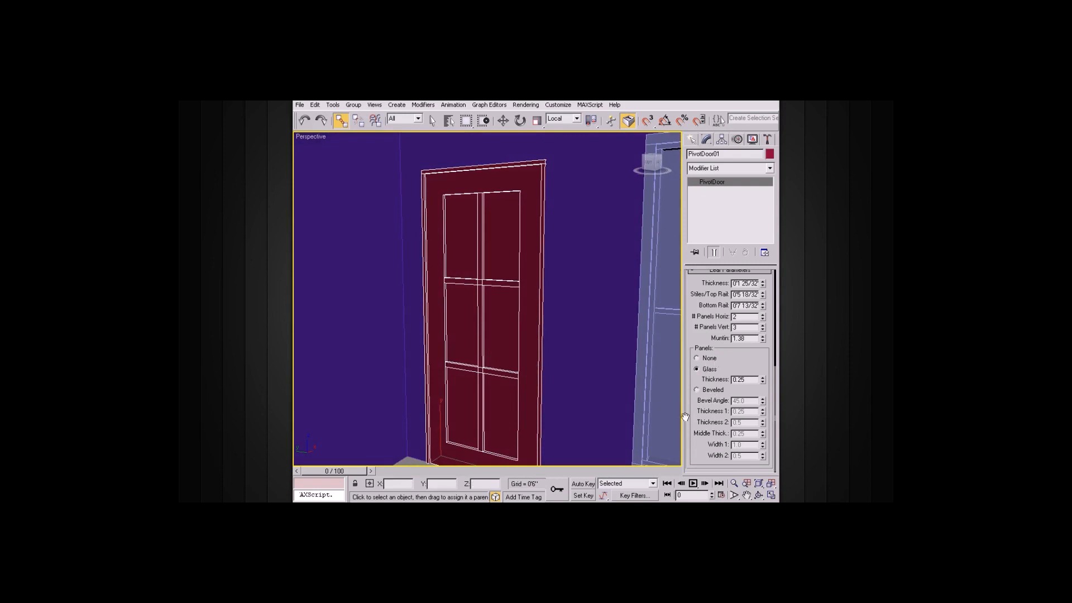
left_click(696, 358)
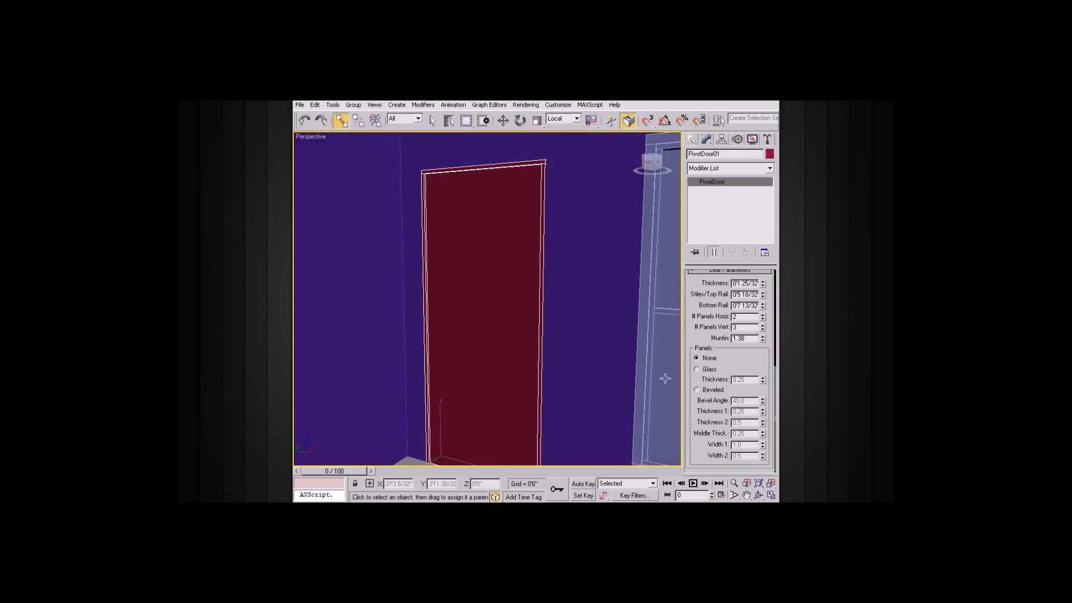
left_click(697, 369)
middle_click_drag(549, 346, 567, 350, "alt")
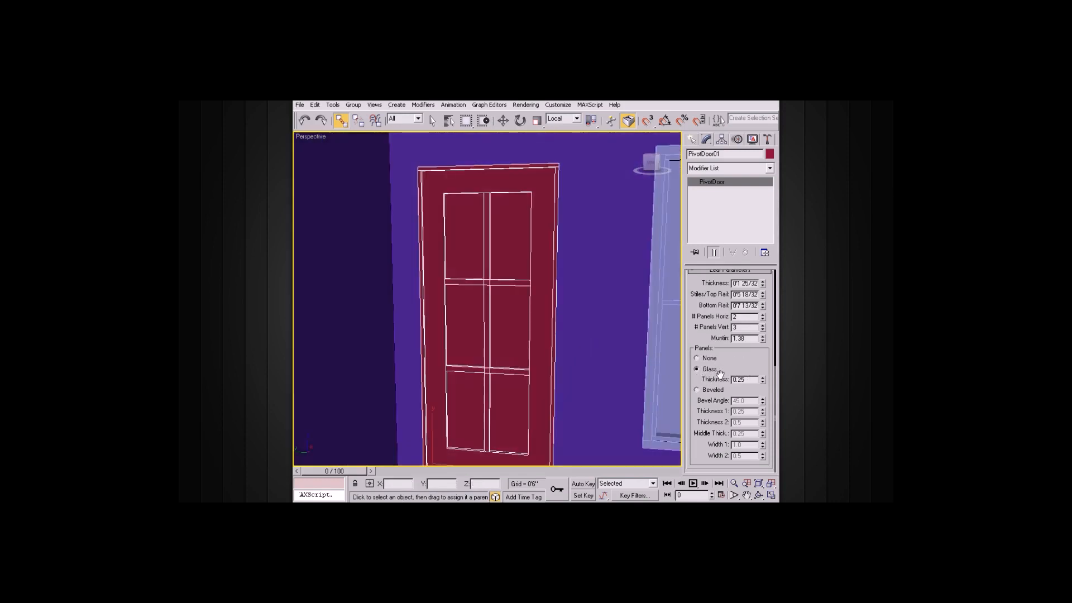
Reduce the door leaf to 1 horizontal panel and 1 vertical panel
left_click(763, 319)
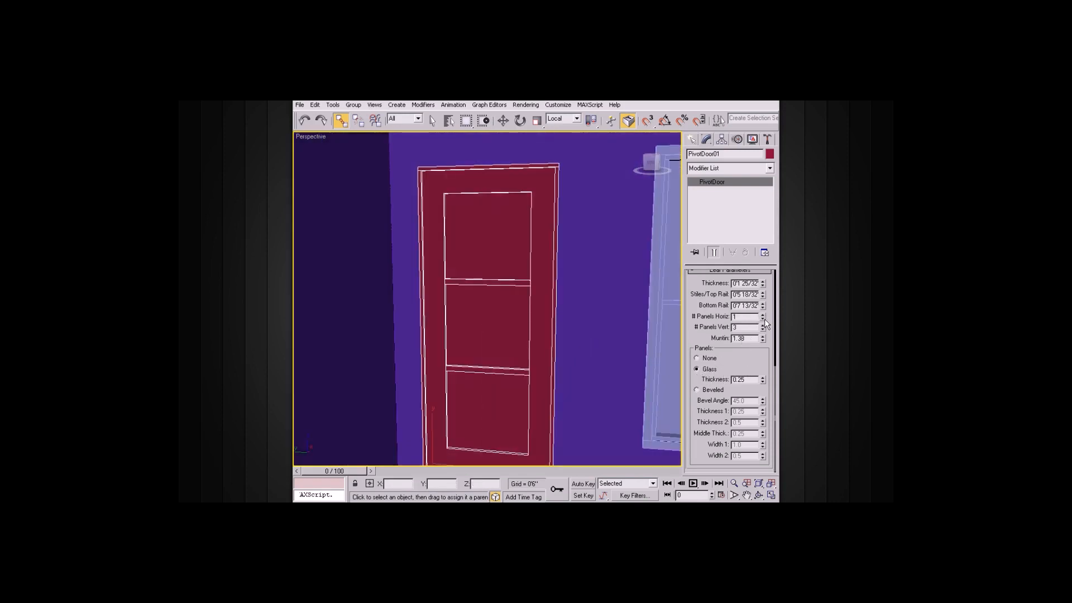
left_click(763, 329)
left_click(762, 329)
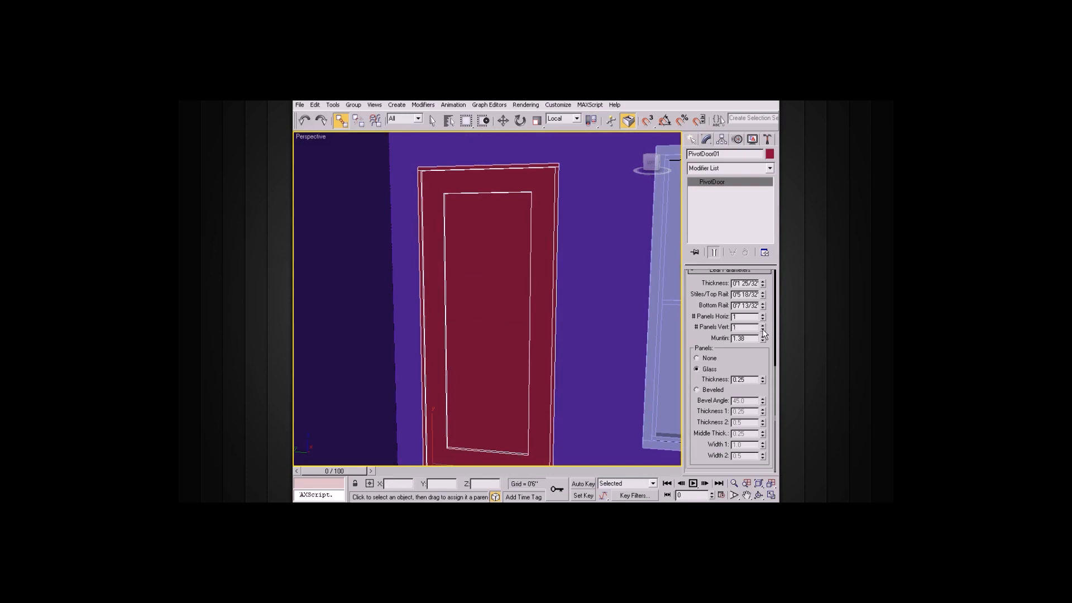
Resize the glass panel by setting the stiles/top rail to 10 31/32" and the bottom rail to 1'11 23/32"
middle_click_drag(589, 299, 558, 299, "alt")
left_click_drag(763, 296, 726, 218)
left_click_drag(763, 307, 737, 190)
middle_click_drag(584, 261, 580, 271, "alt")
scroll(580, 271, "down", 3)
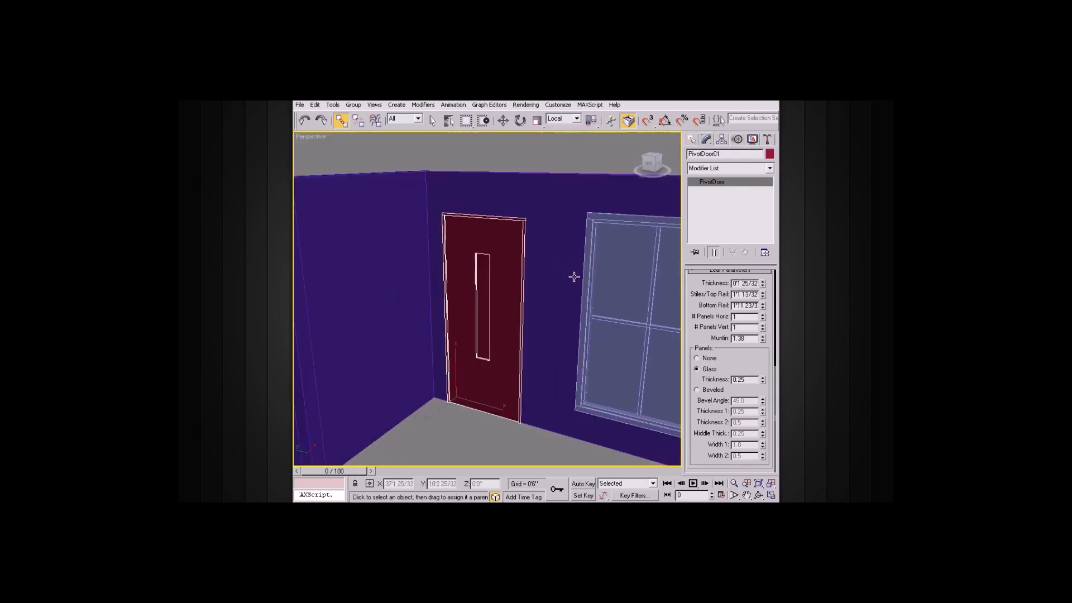
left_click_drag(764, 300, 764, 324)
middle_click_drag(551, 311, 581, 275, "alt")
scroll(588, 275, "up", 3)
scroll(594, 276, "up", 4)
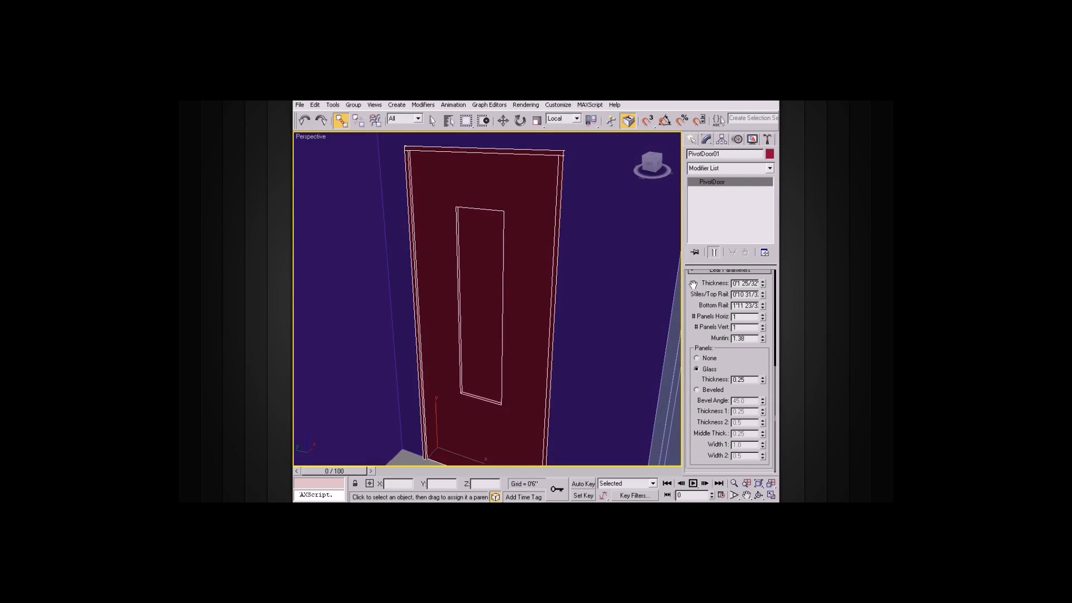
Try opening the door with Flip Swing turned off, restore the option and close the door again
left_click_drag(693, 284, 698, 394)
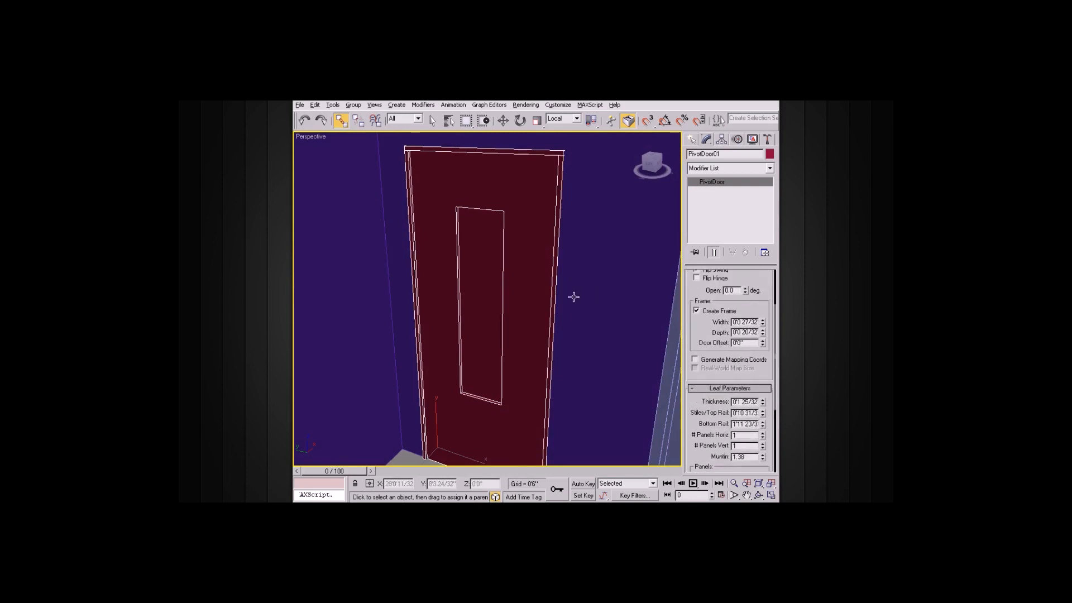
scroll(582, 284, "down", 5)
left_click_drag(701, 292, 750, 343)
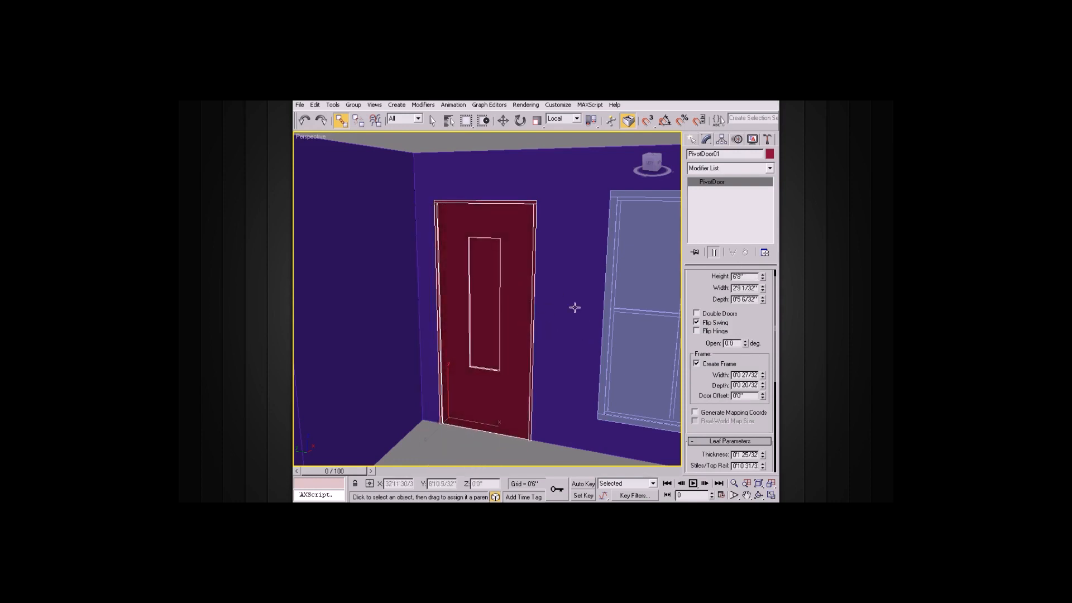
left_click(697, 321)
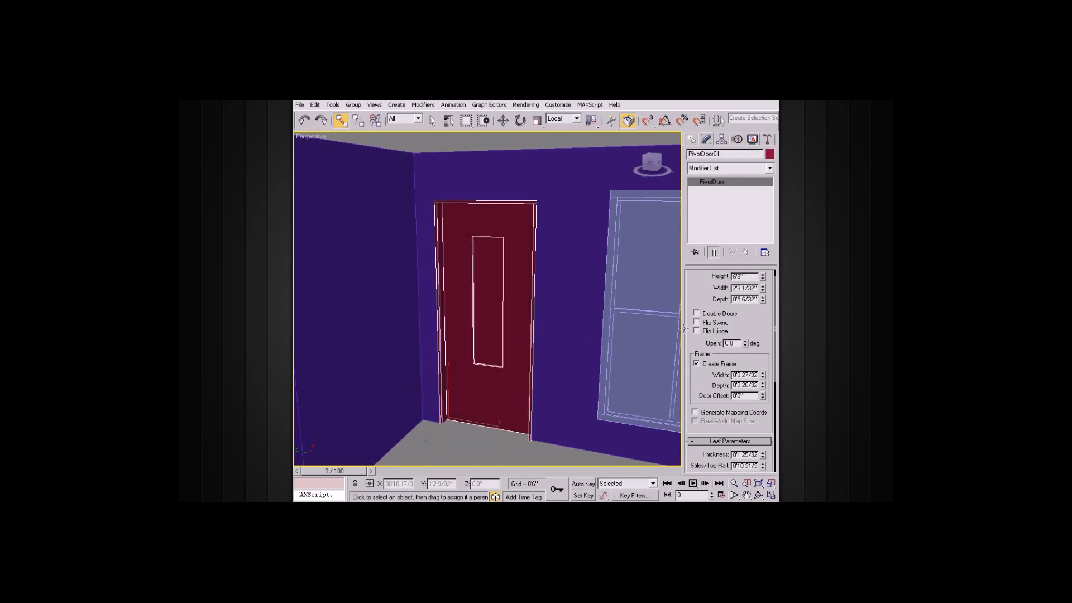
mouse_move(749, 342)
left_mouse_down()
mouse_move(734, 265)
mouse_move(739, 353)
left_mouse_up()
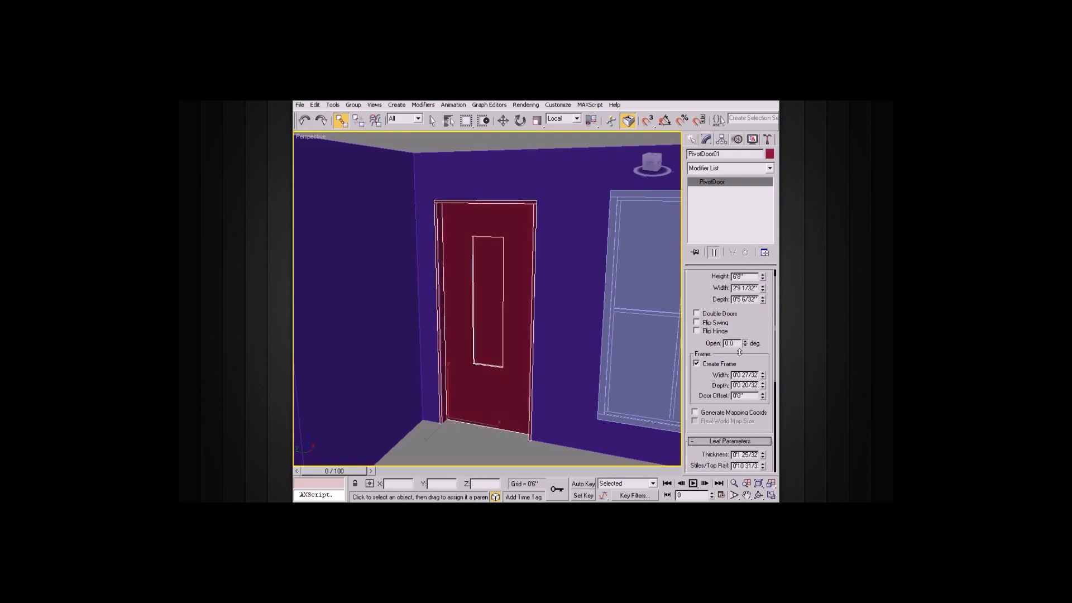
left_click(697, 323)
mouse_move(744, 345)
left_mouse_down()
mouse_move(748, 313)
mouse_move(746, 354)
left_mouse_up()
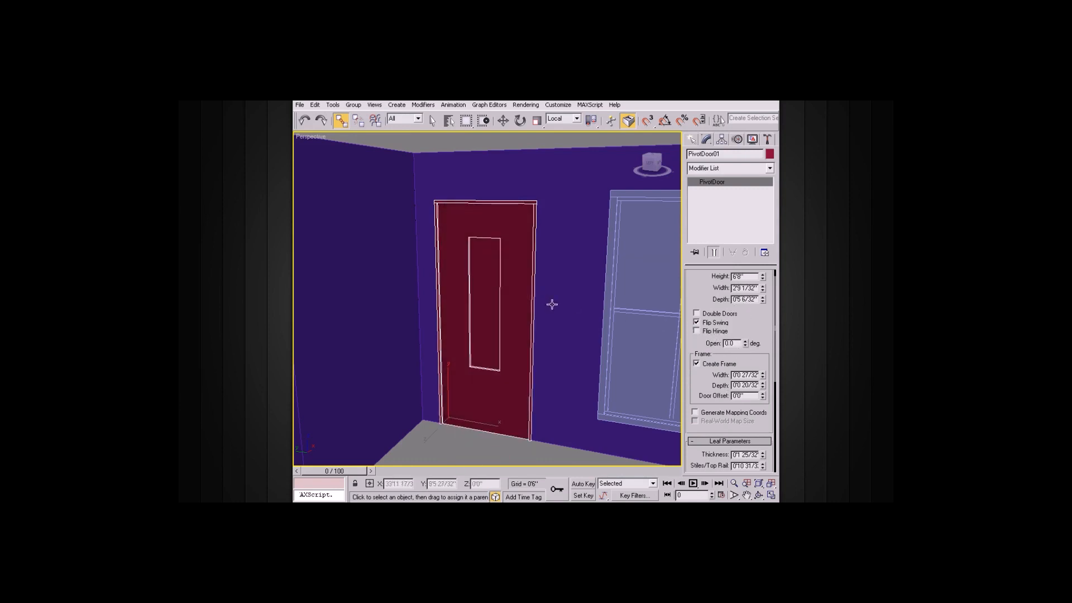
Try Flip Hinge with the door opened 45.5 degrees, close the door and turn the option off again
left_click_drag(744, 346, 742, 283)
left_click_drag(749, 353, 742, 319)
left_click(704, 322)
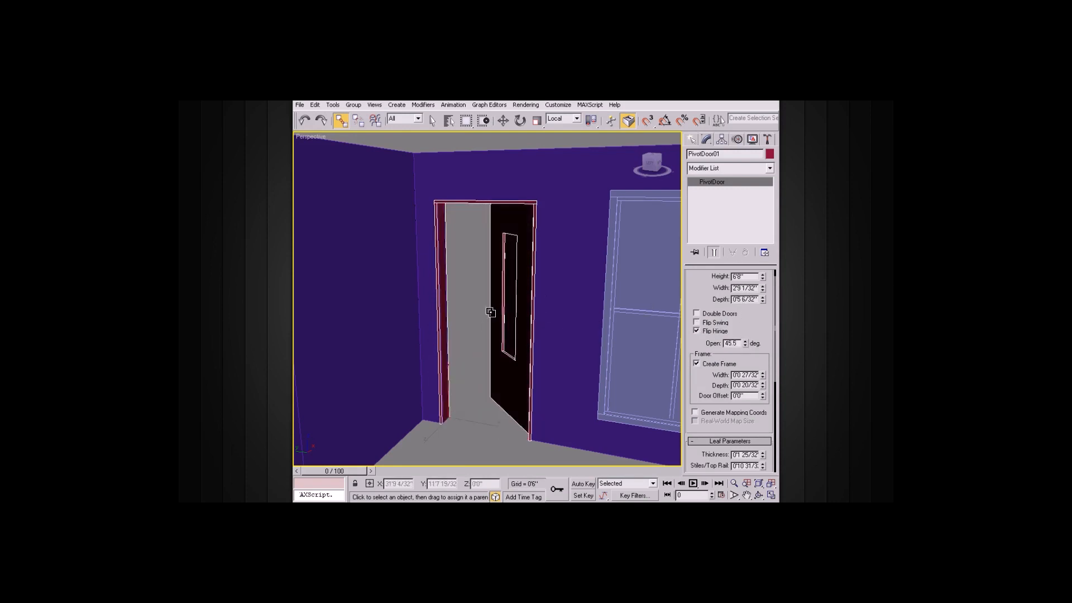
left_click_drag(744, 343, 747, 403)
left_click(697, 323)
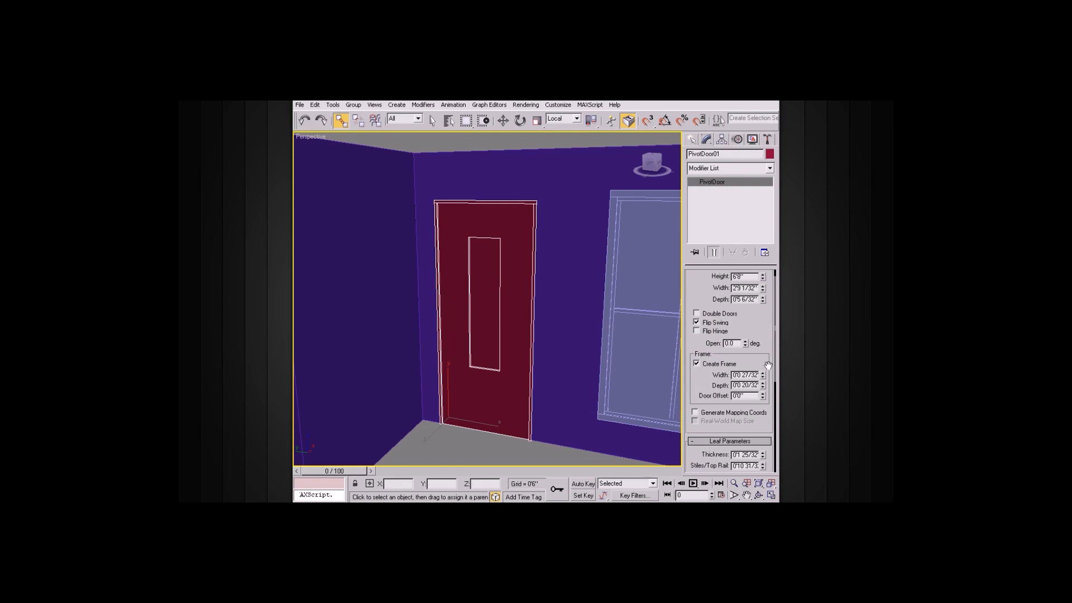
Try the Double Doors option with the door opening, and switch back to a closed single door
left_click_drag(745, 344, 731, 375)
left_click(696, 314)
left_click_drag(746, 345, 741, 375)
left_click(696, 313)
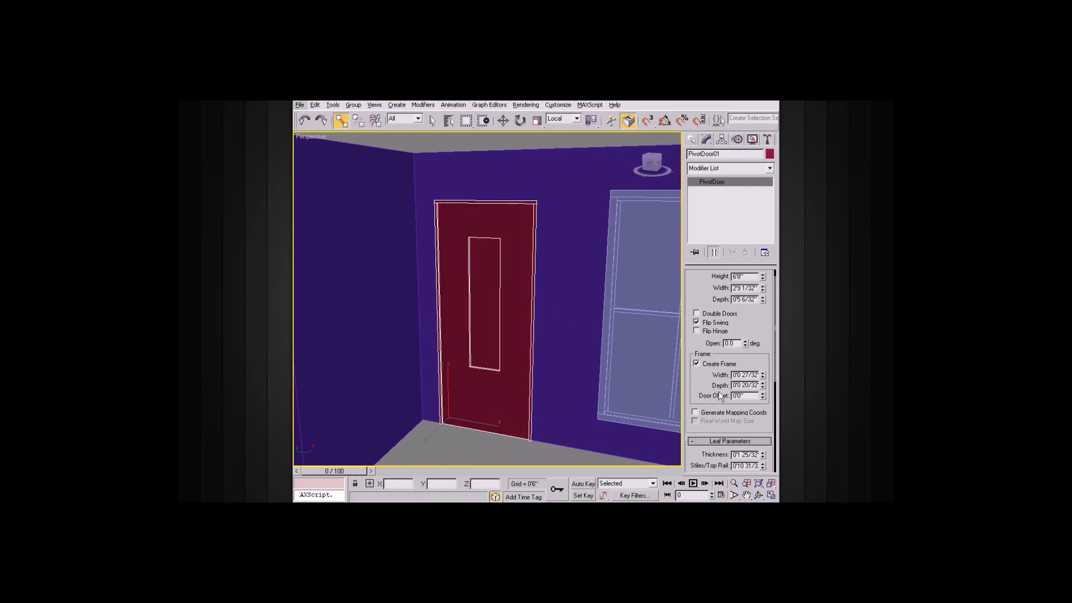
Narrow the glass panel by setting the stiles/top rail to 1'0 24/32"
scroll(697, 397, "down", 4)
left_click_drag(762, 359, 763, 349)
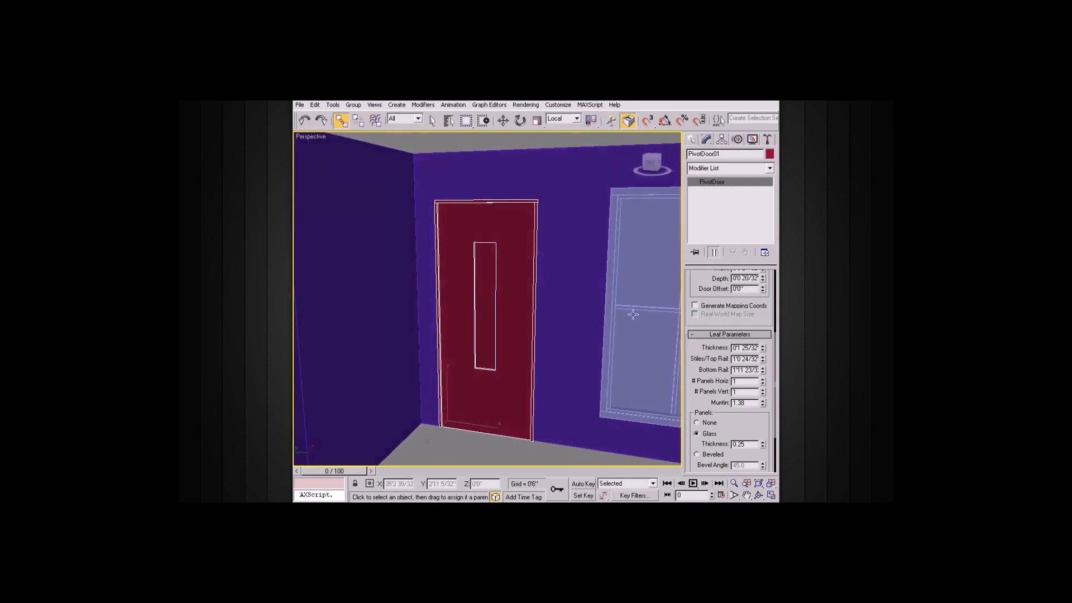
scroll(725, 286, "up", 5)
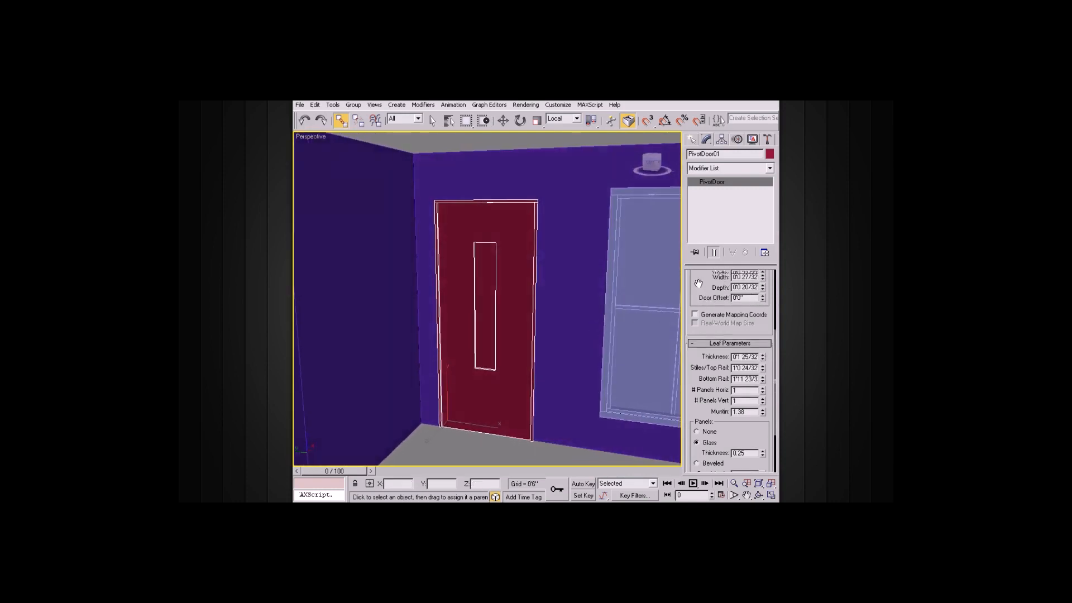
Move the pivot door a short distance along the wall, away from the room corner and toward the window
left_click(692, 140)
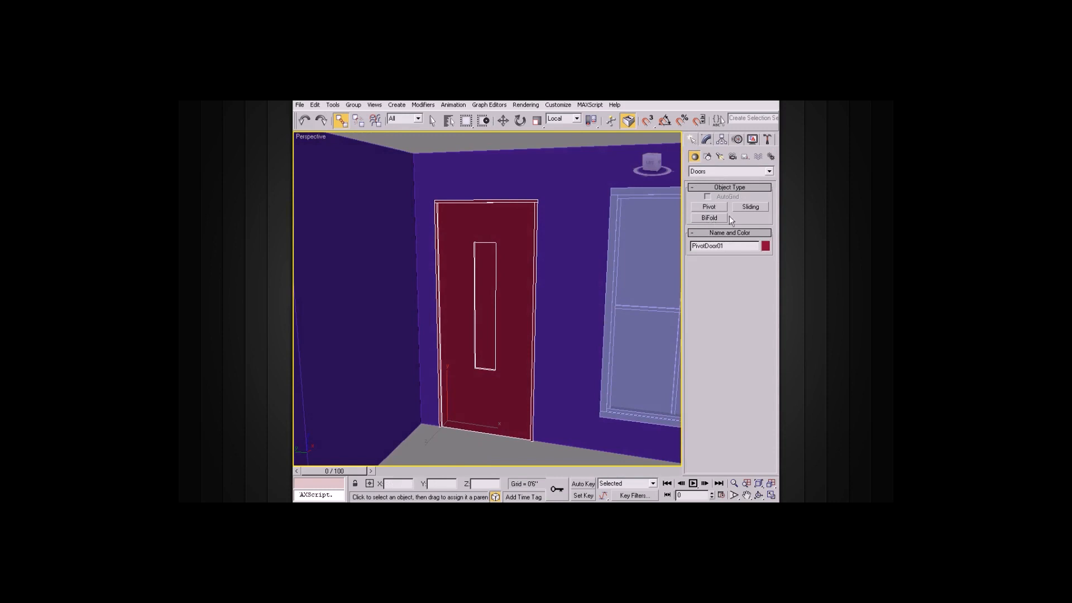
mouse_move(578, 256)
middle_mouse_down("alt")
mouse_move(570, 279)
mouse_move(574, 266)
mouse_move(546, 268)
mouse_move(571, 271)
mouse_move(591, 251)
mouse_move(567, 280)
mouse_move(591, 249)
mouse_move(584, 256)
middle_mouse_up("alt")
key("w")
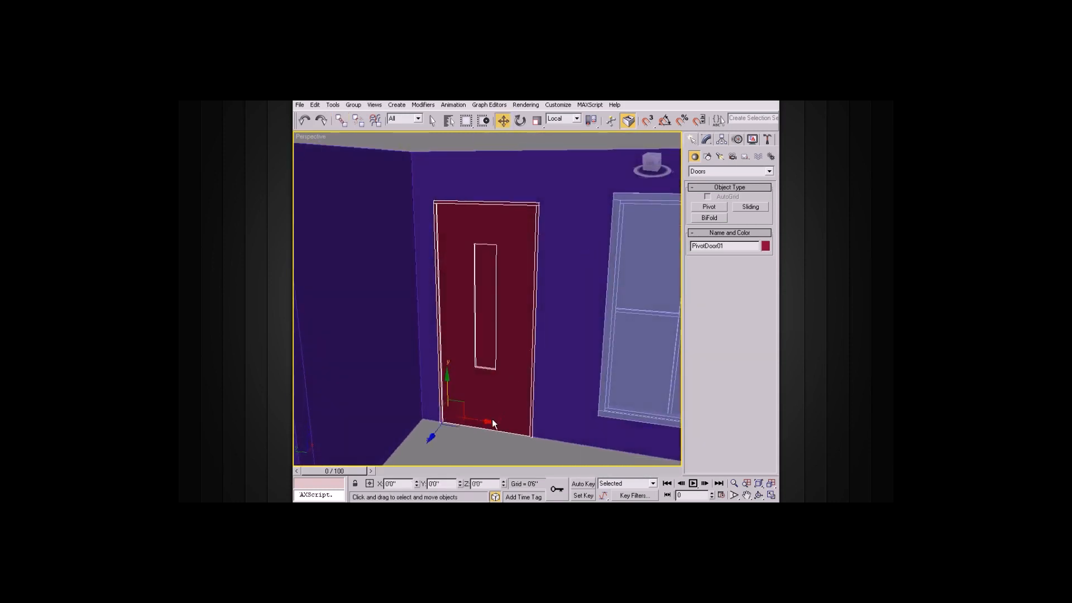
mouse_move(488, 422)
middle_mouse_down("alt")
mouse_move(538, 359)
mouse_move(530, 396)
middle_mouse_up("alt")
left_click_drag(495, 432, 505, 432)
mouse_move(580, 315)
middle_mouse_down("alt")
mouse_move(586, 329)
mouse_move(586, 309)
middle_mouse_up("alt")
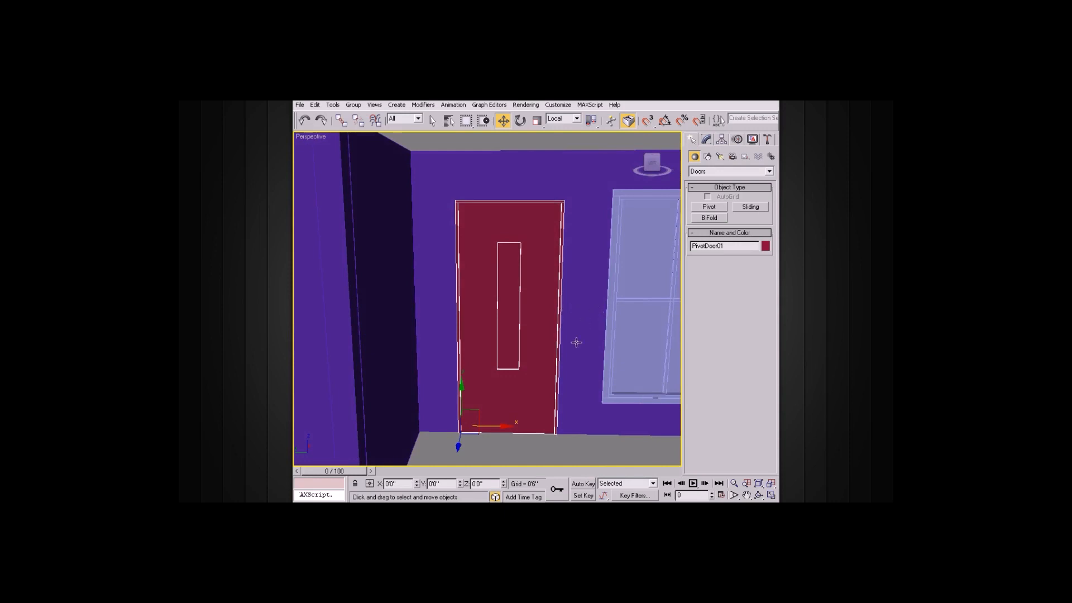
left_click_drag(505, 428, 504, 423)
Slide the window slightly along the wall toward the door, and nudge the door back toward the room corner
scroll(597, 334, "down", 4)
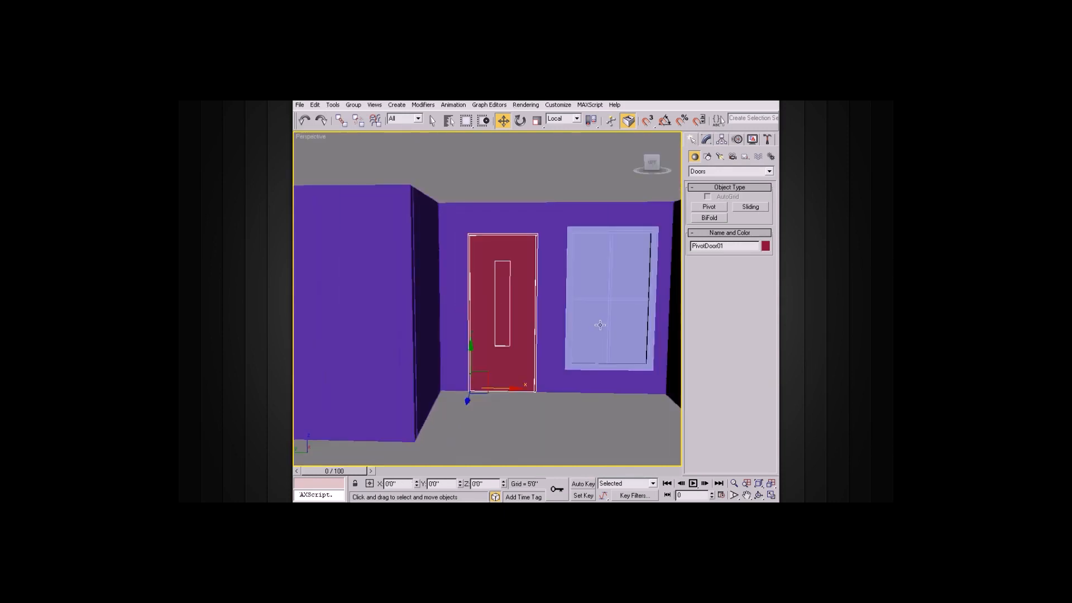
middle_click_drag(626, 327, 597, 327)
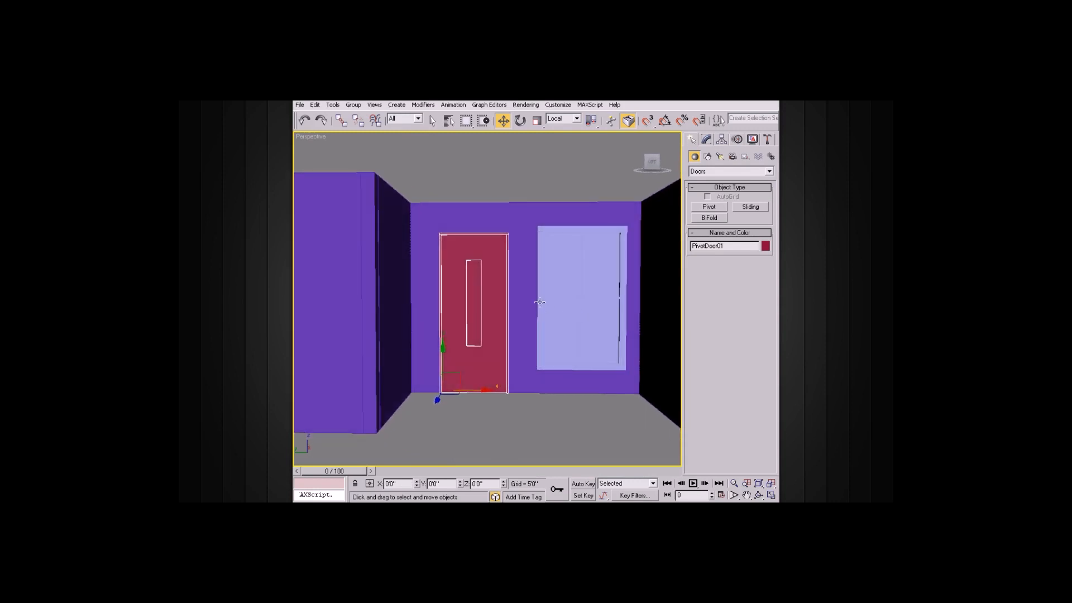
left_click(539, 301)
left_click_drag(623, 370, 616, 371)
left_click(493, 345)
left_click_drag(490, 392, 481, 389)
Clear the door selection, select the wall and examine how the door and windows fit it from inside and outside the house
middle_click_drag(575, 296, 584, 306, "alt")
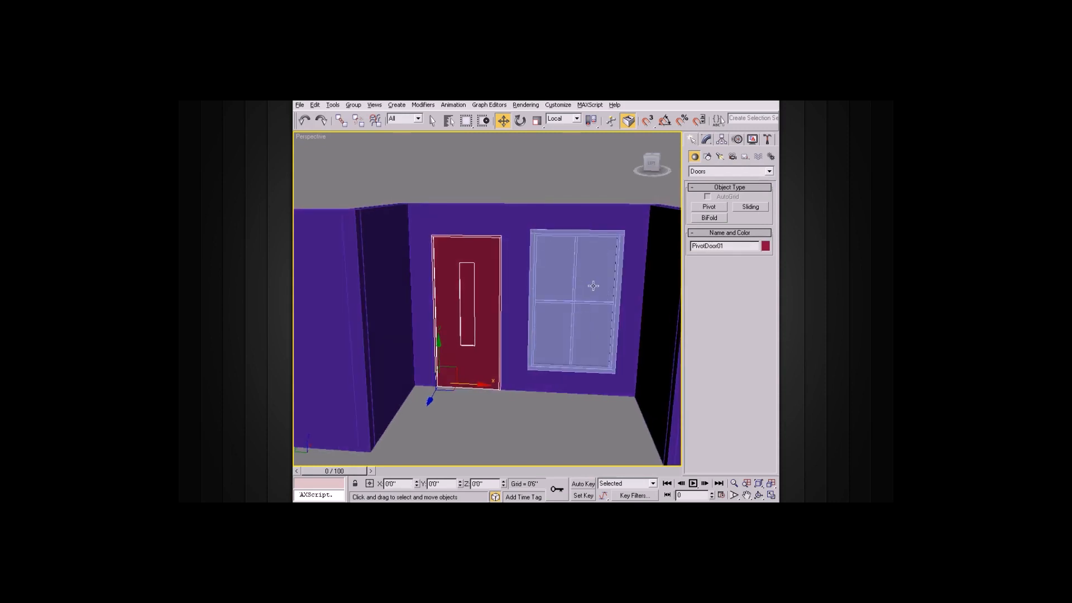
middle_click_drag(593, 286, 598, 209, "alt")
left_click(597, 209)
mouse_move(573, 249)
middle_mouse_down("alt")
mouse_move(574, 229)
mouse_move(556, 243)
middle_mouse_up("alt")
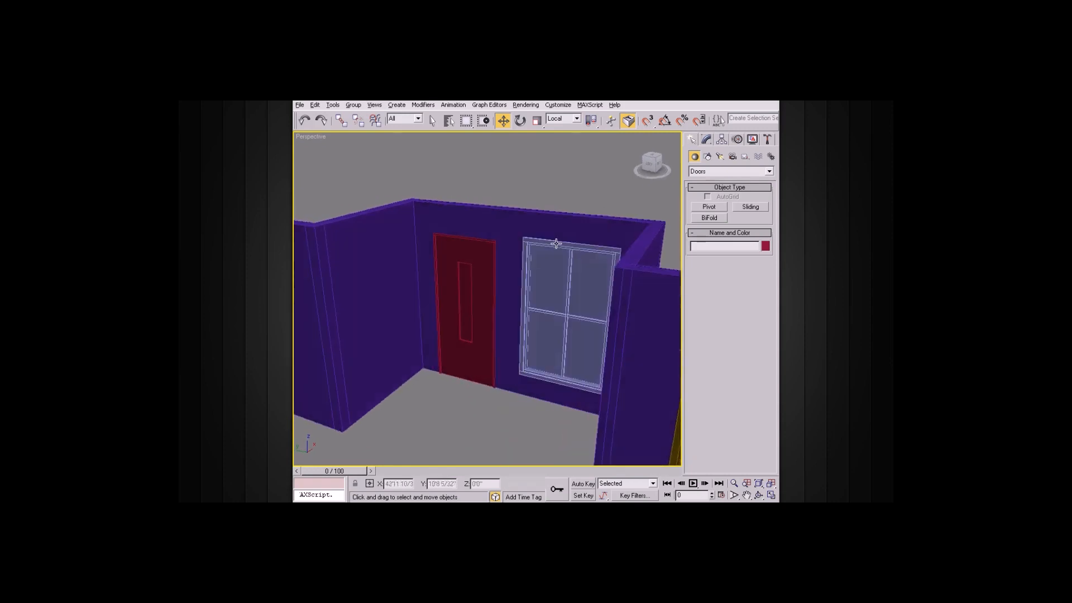
scroll(559, 244, "down", 3)
middle_click_drag(499, 289, 538, 296, "alt")
scroll(538, 296, "up", 5)
left_click(585, 196)
mouse_move(579, 229)
middle_mouse_down("alt")
mouse_move(505, 256)
mouse_move(577, 242)
middle_mouse_up("alt")
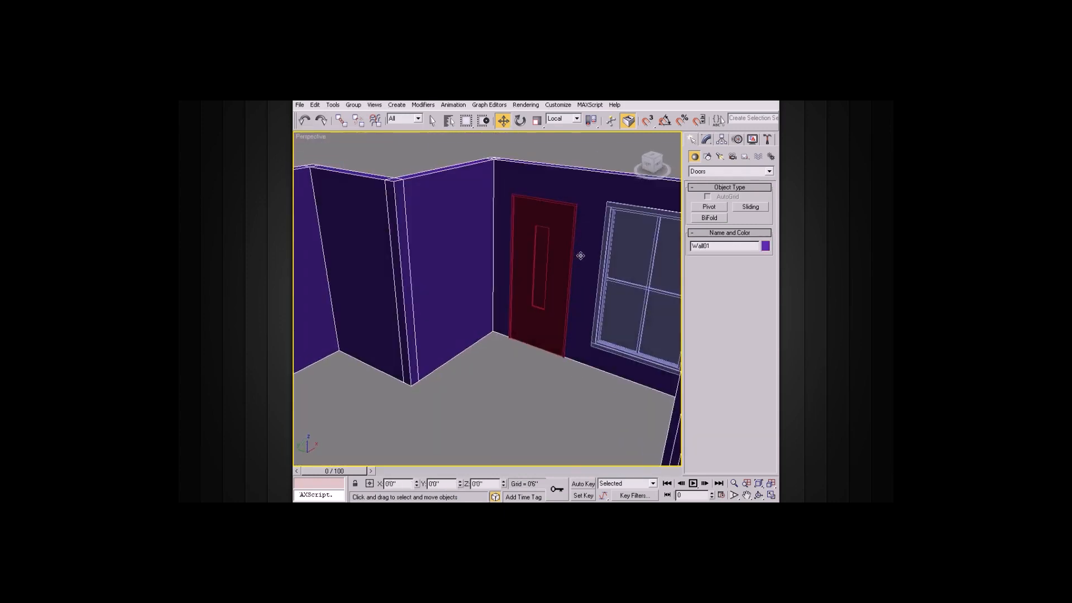
scroll(554, 296, "down", 10)
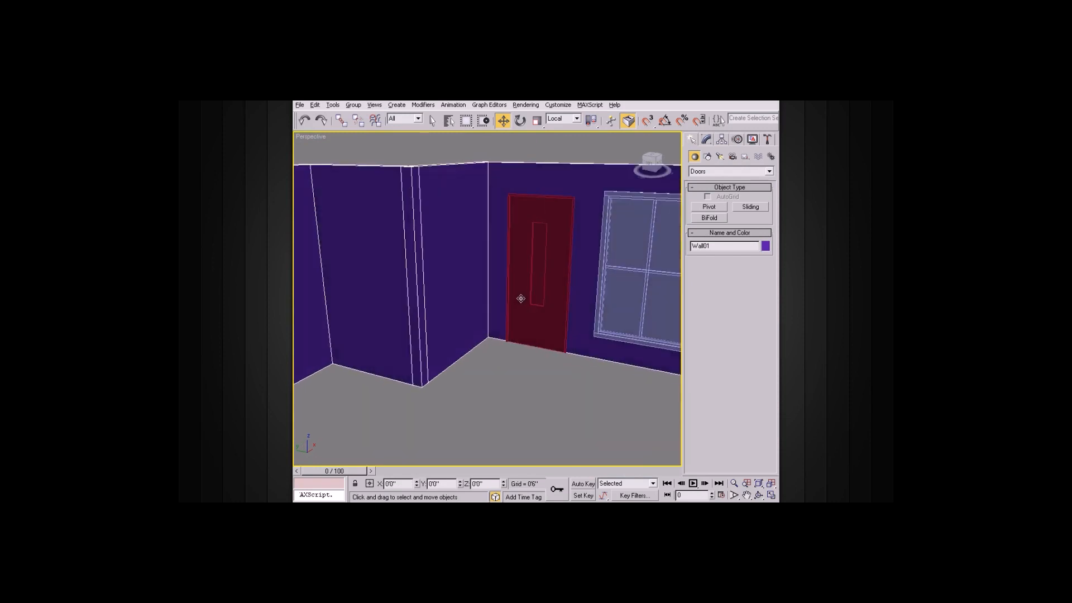
middle_click_drag(589, 312, 530, 292, "alt")
middle_click_drag(582, 314, 418, 282, "alt")
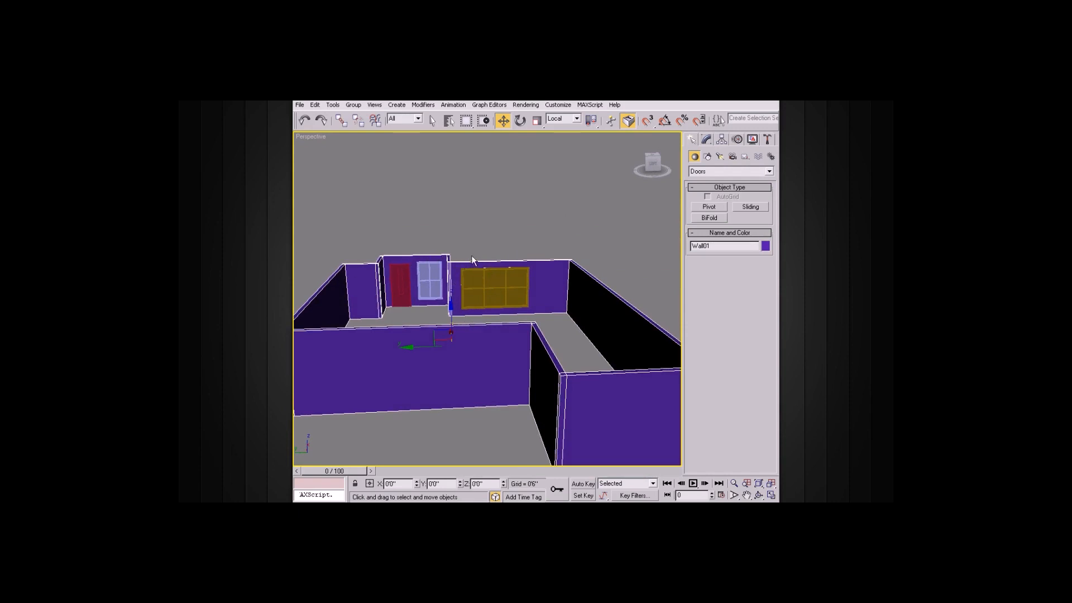
middle_click_drag(567, 259, 510, 251, "alt")
left_click(553, 292)
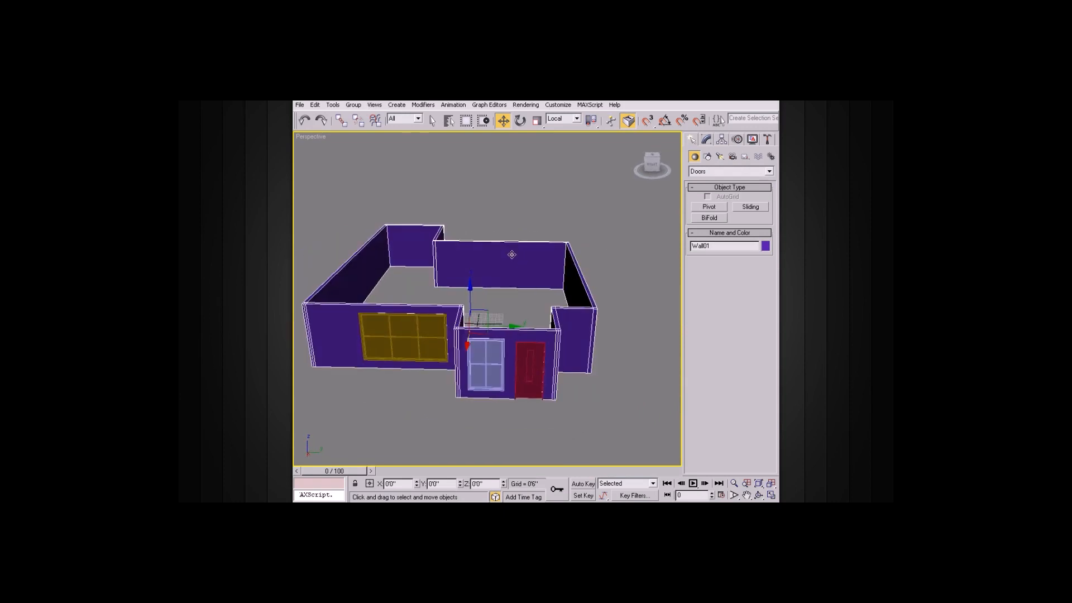